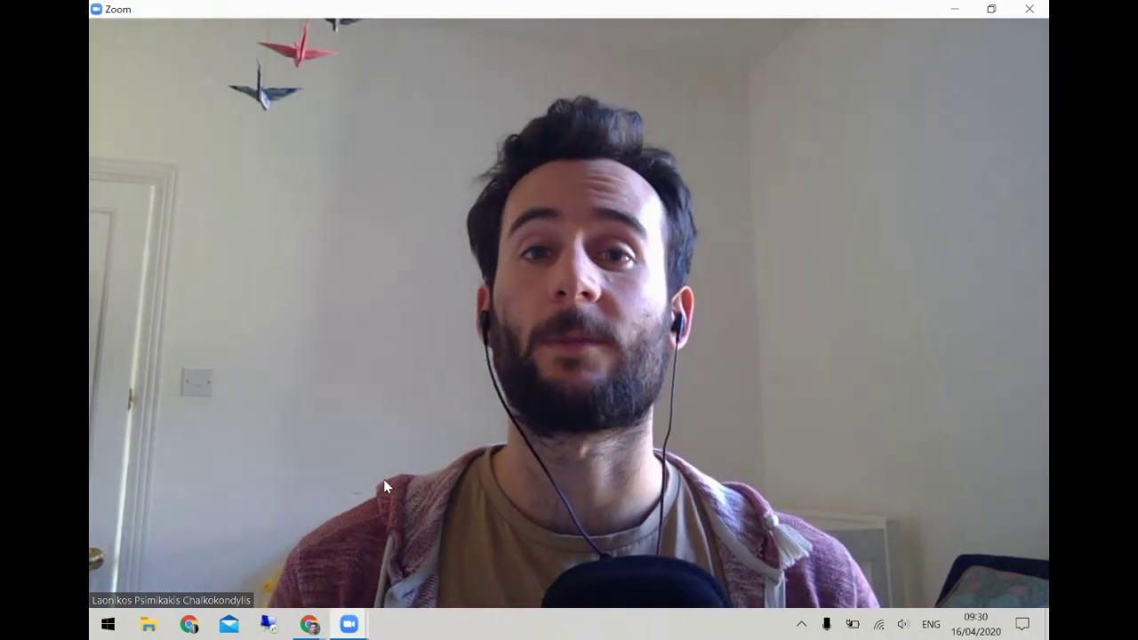
Open Zoom's Audio Settings from the menu beside Mute.
mouse_move(385, 518)
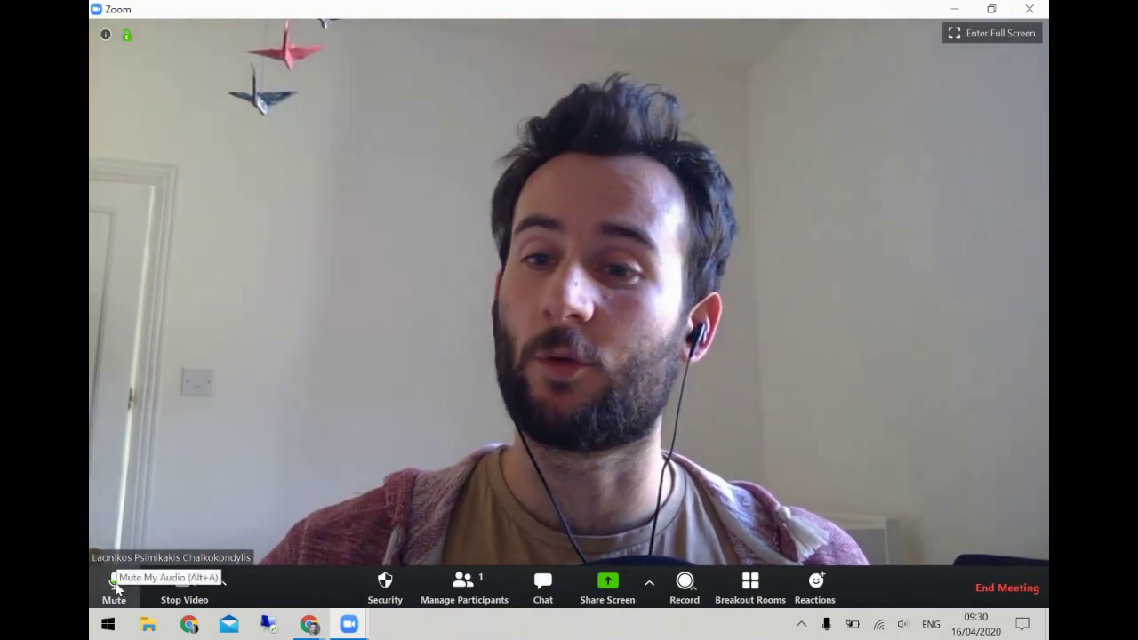
left_click(149, 595)
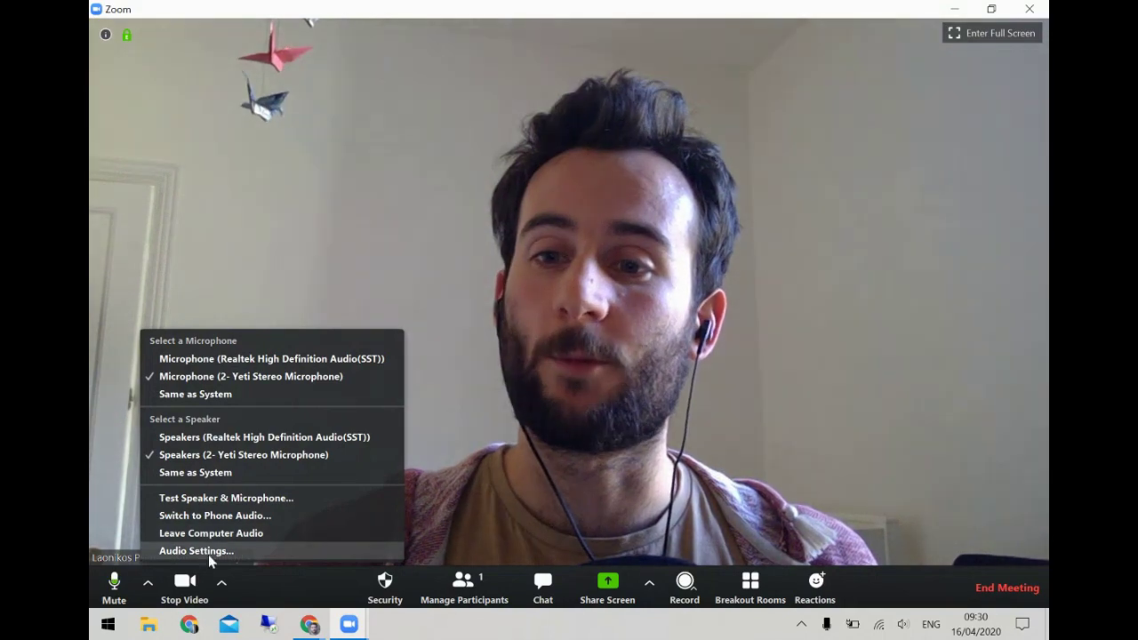
left_click(208, 551)
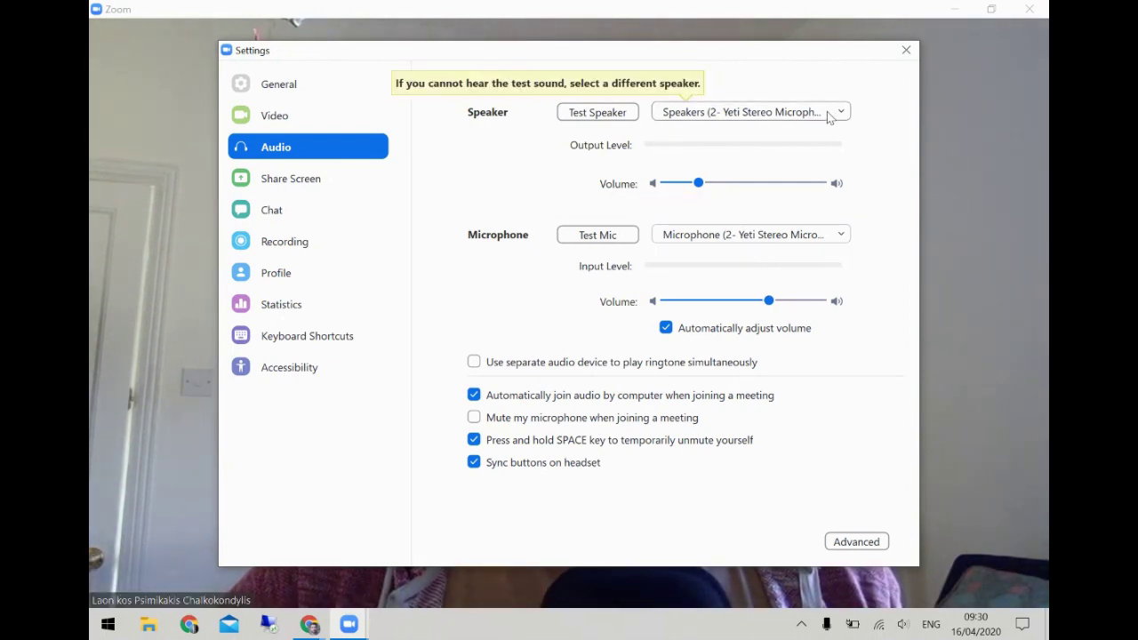
Reposition the Settings window and take the meeting window out of full screen.
left_click_drag(847, 50, 286, 35)
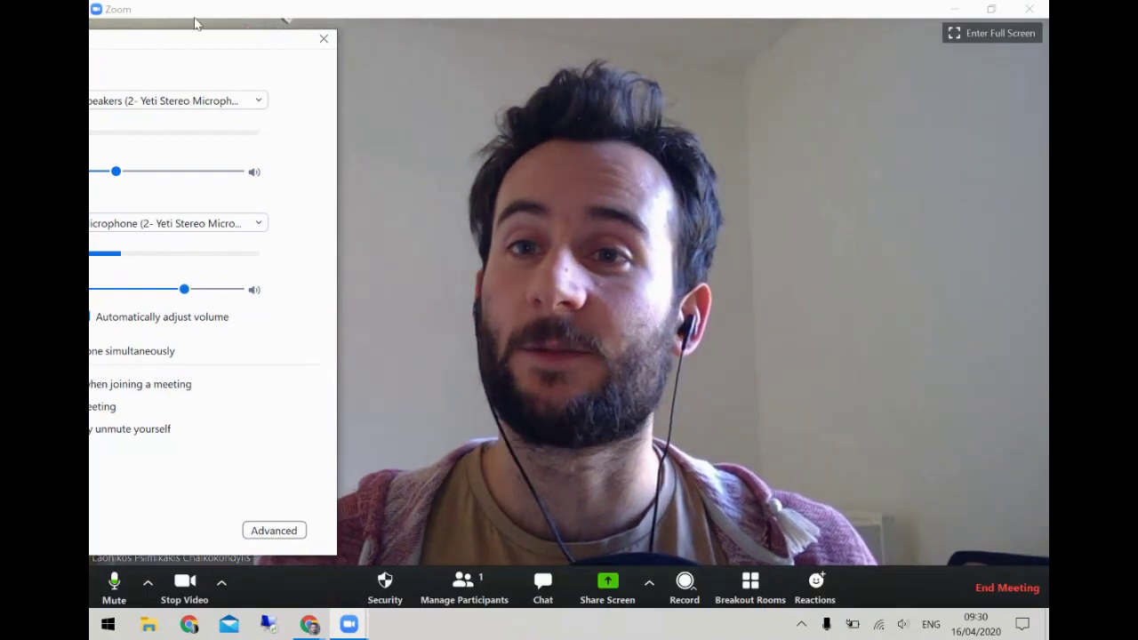
left_click_drag(187, 47, 760, 47)
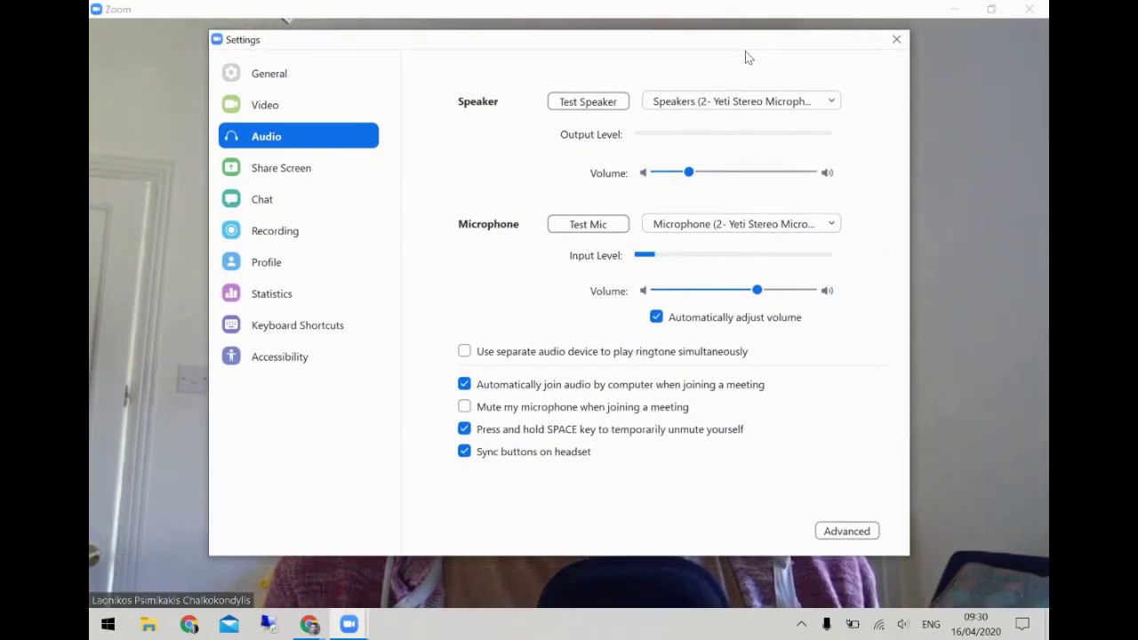
left_click_drag(745, 51, 755, 46)
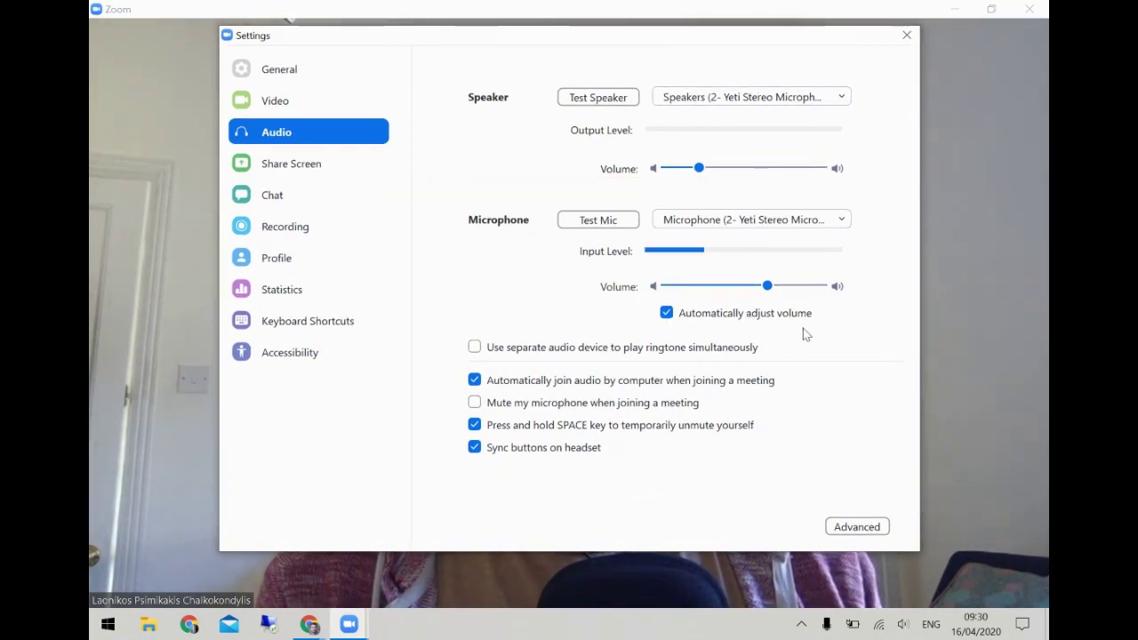
left_click(989, 8)
left_click_drag(821, 39, 761, 46)
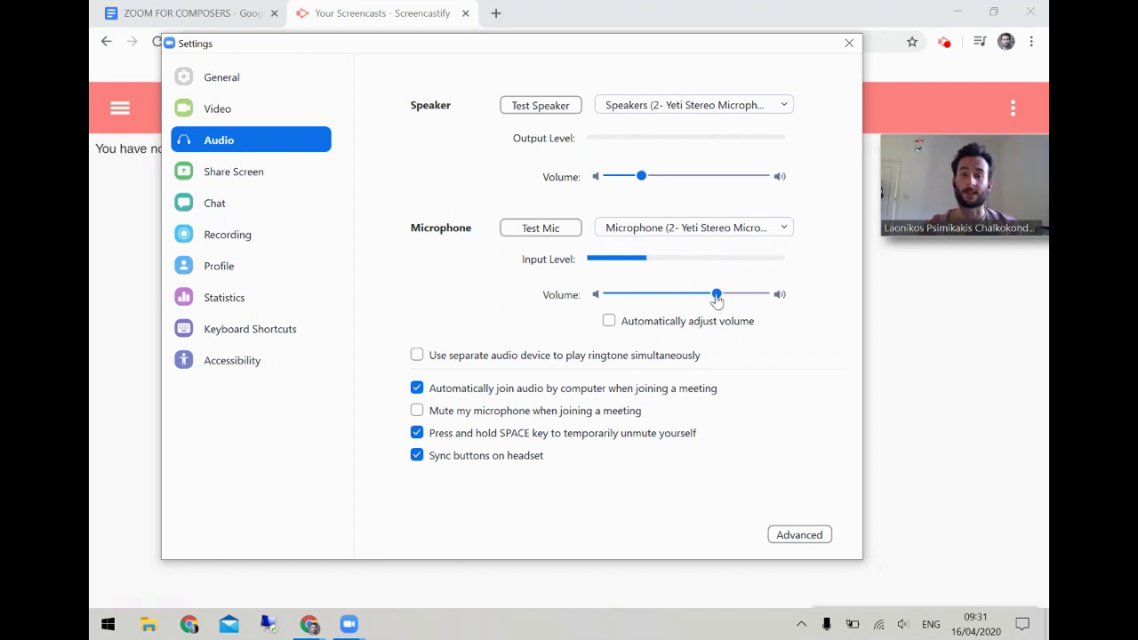
In Advanced audio, show the Original Sound option and disable persistent and intermittent noise suppression.
left_click(796, 536)
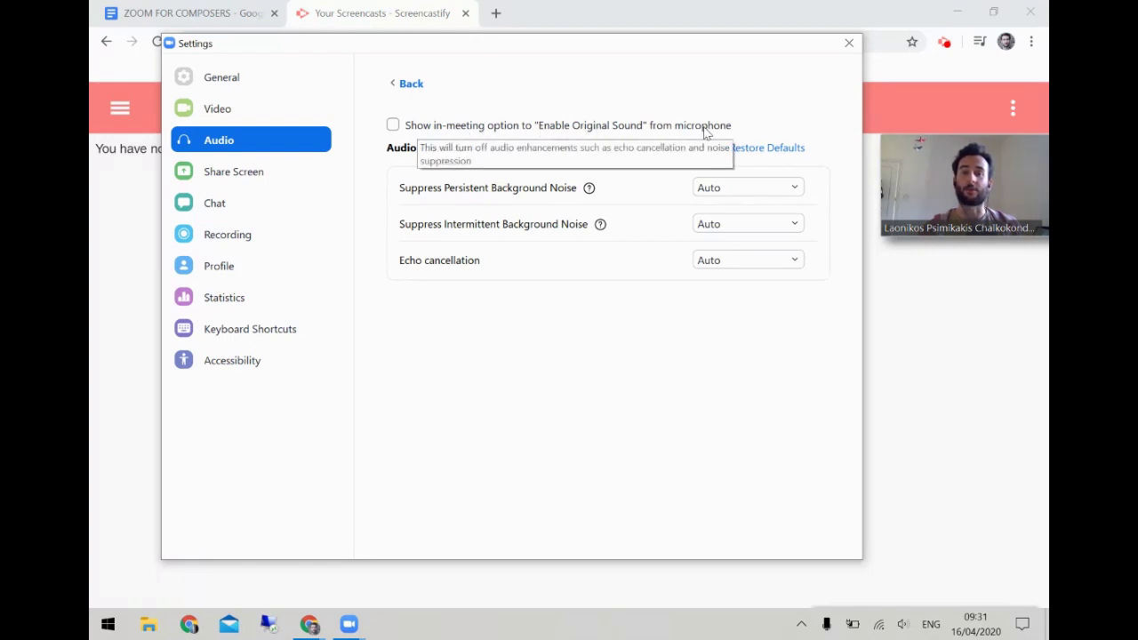
left_click(425, 129)
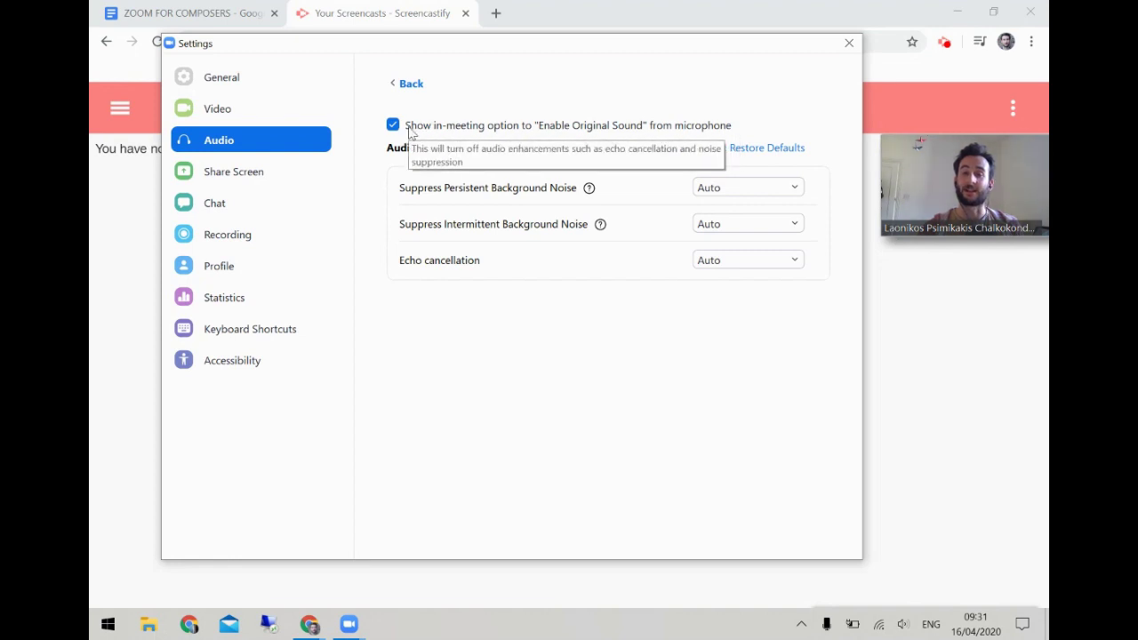
left_click(748, 190)
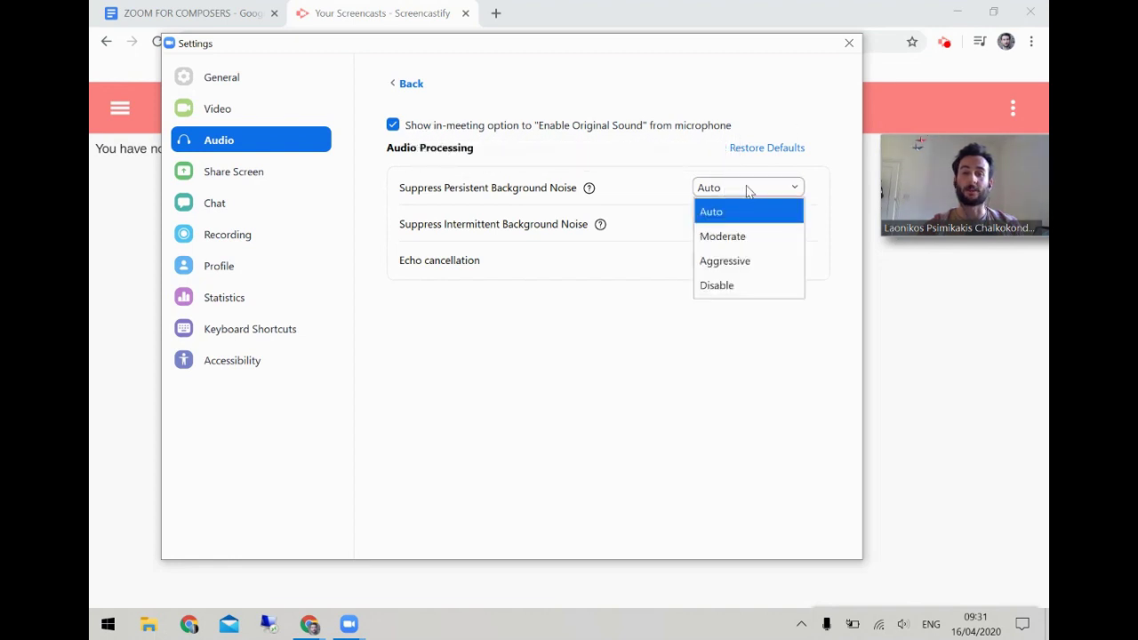
left_click(751, 283)
left_click(749, 228)
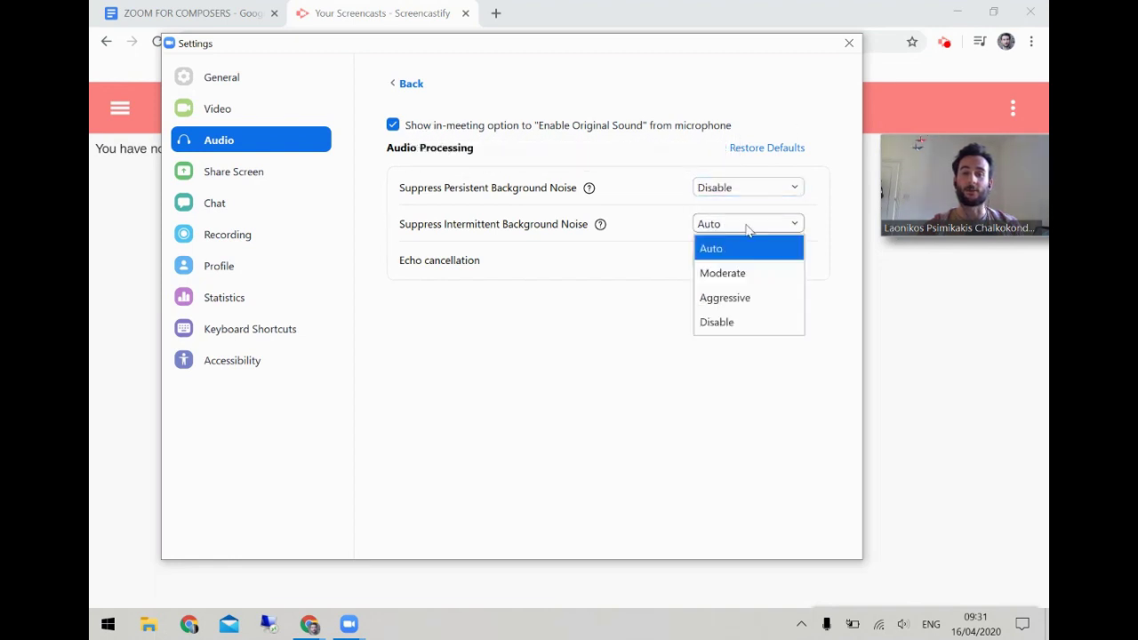
Return to the main Audio page, restore the meeting window, and close Settings.
left_click(411, 85)
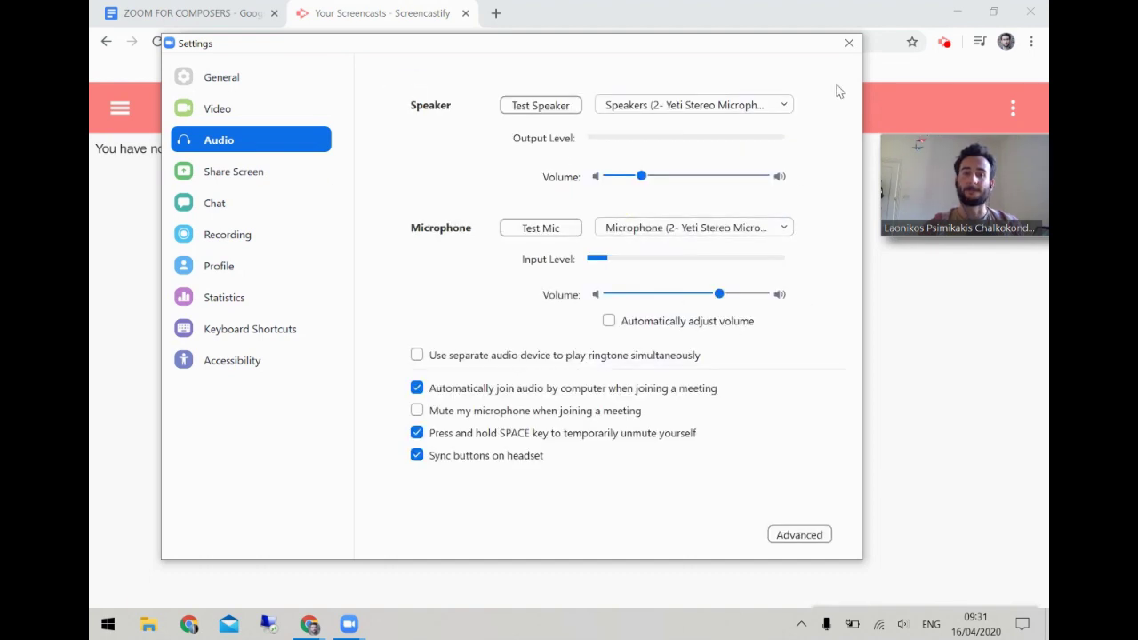
left_click(1038, 219)
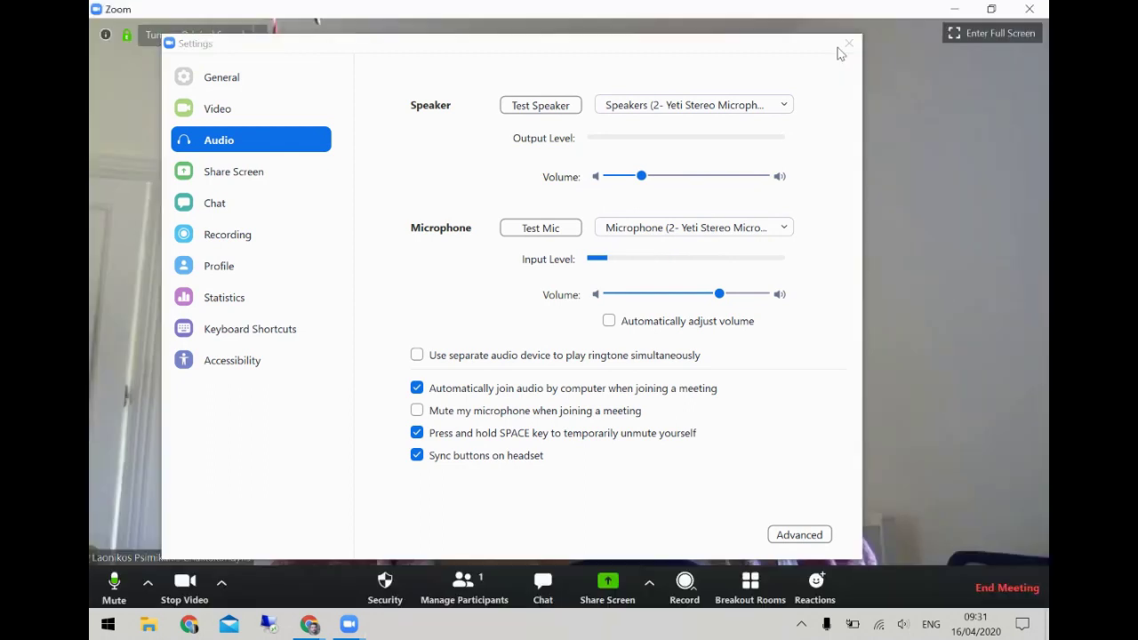
left_click(839, 50)
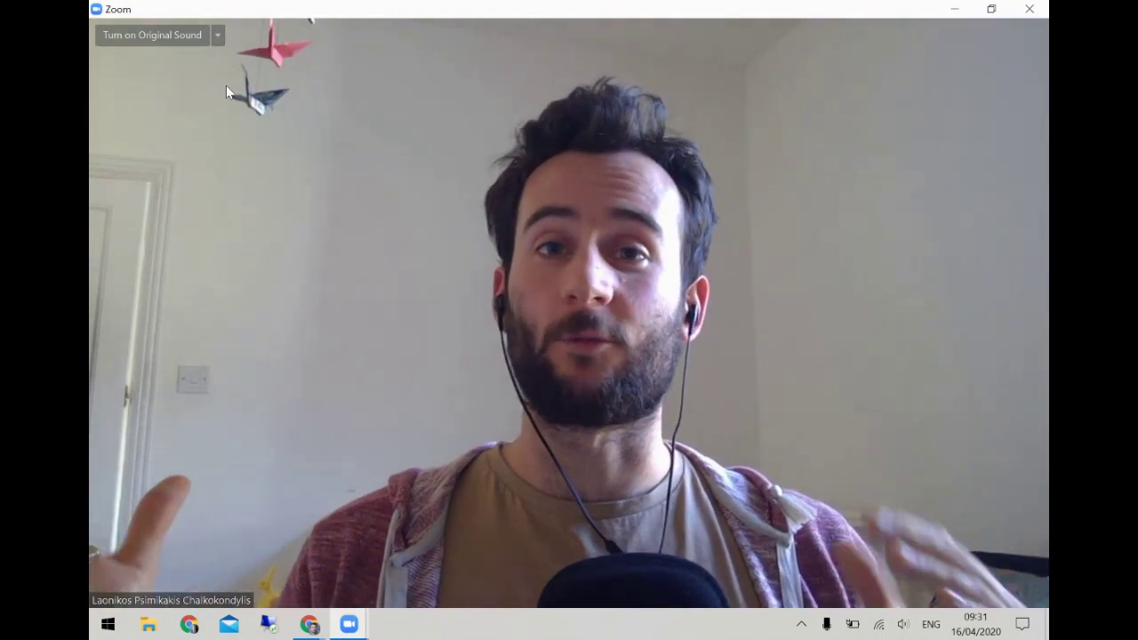
Switch on Original Sound using the button at the top left of the meeting window.
mouse_move(317, 124)
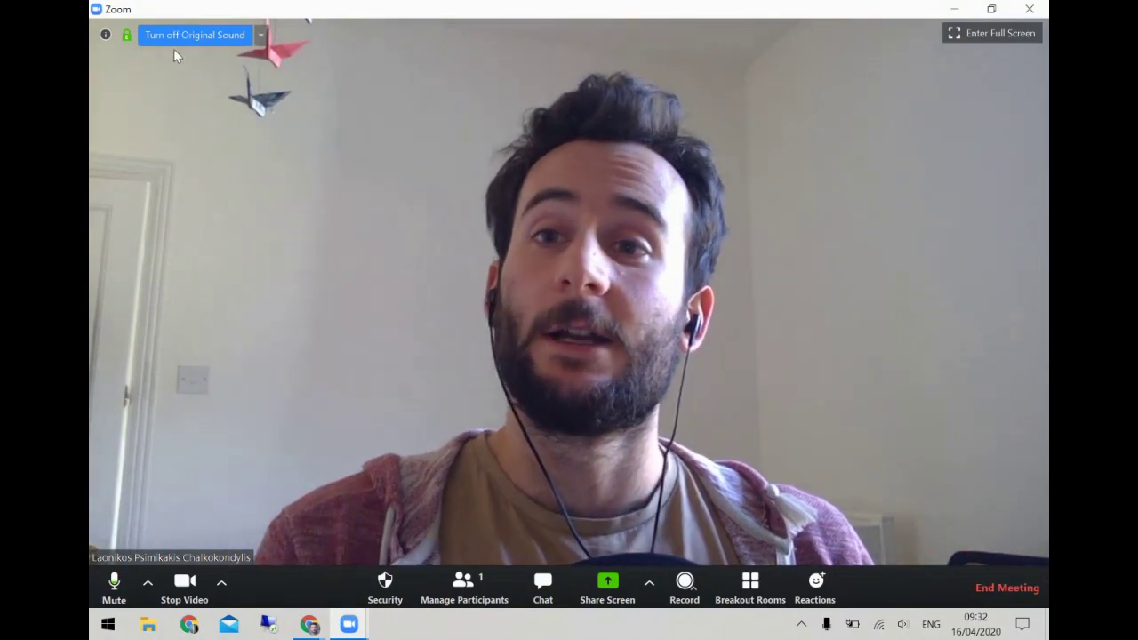
Toggle Original Sound back off, then bring up Audio Settings from the Mute options.
left_click(178, 40)
left_click(183, 39)
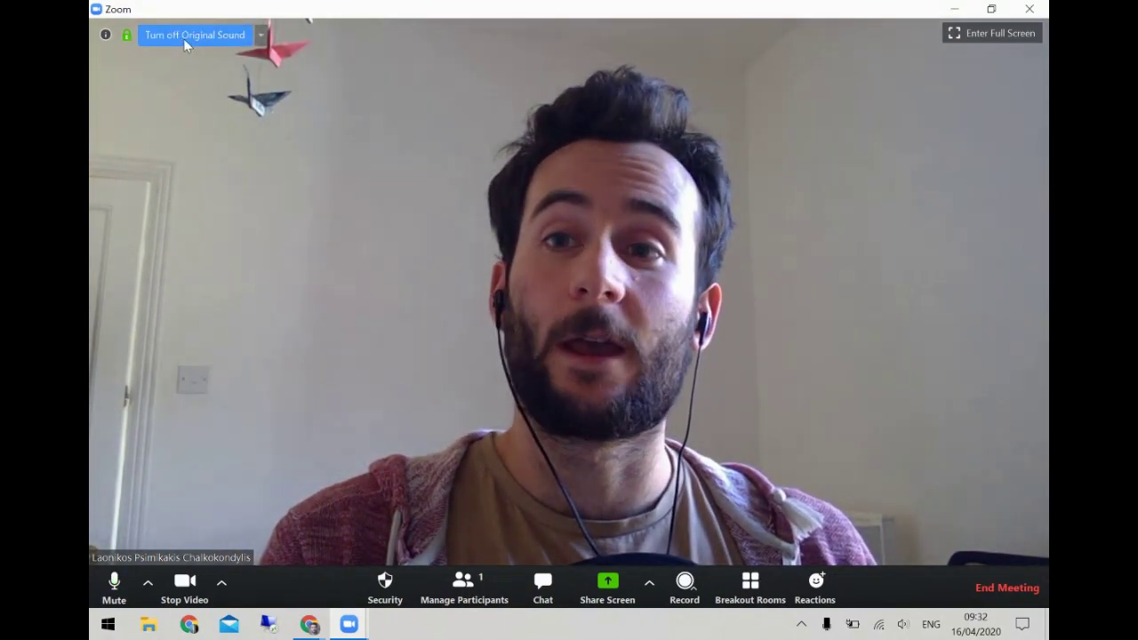
left_click(183, 39)
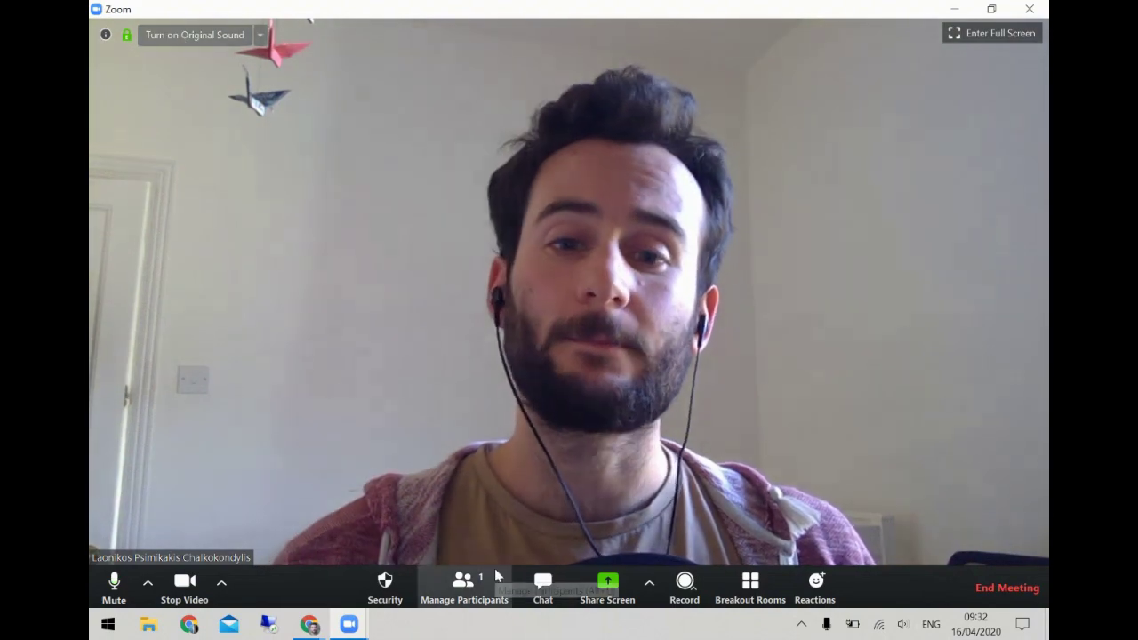
left_click(145, 587)
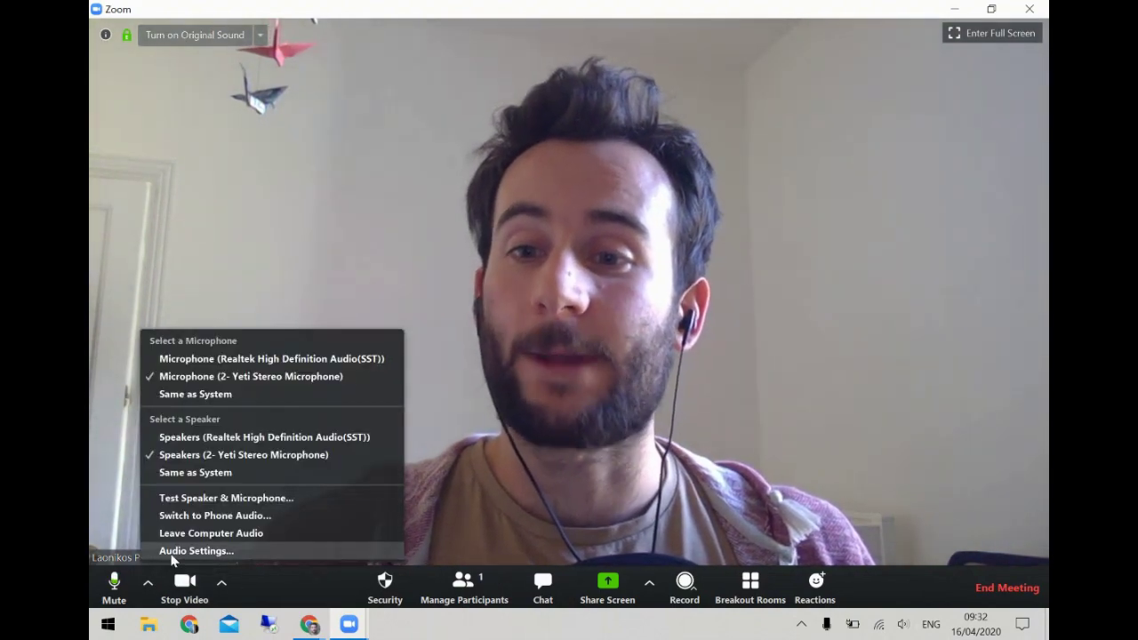
left_click(187, 546)
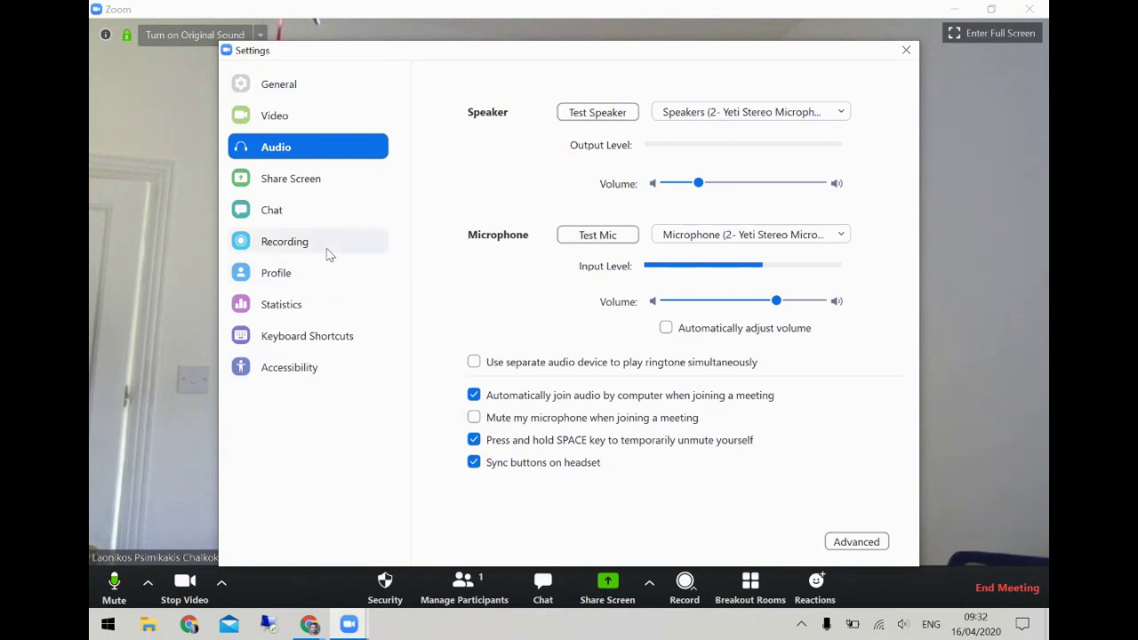
Review the Recording settings tab, close Settings, and bring up the screen-sharing picker.
left_click(328, 255)
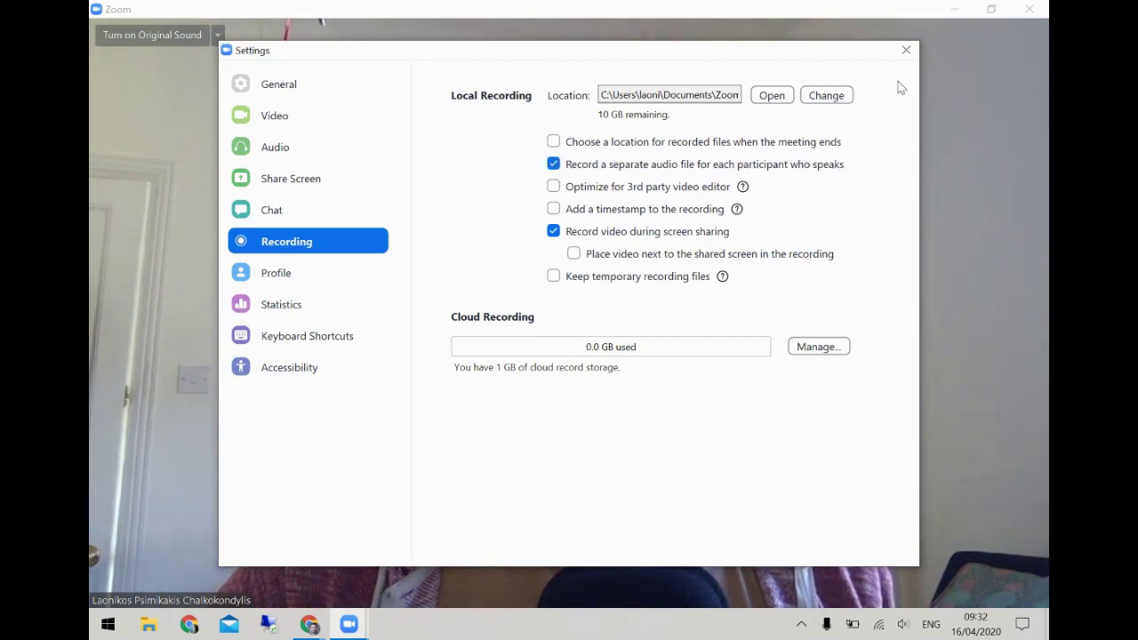
left_click(905, 50)
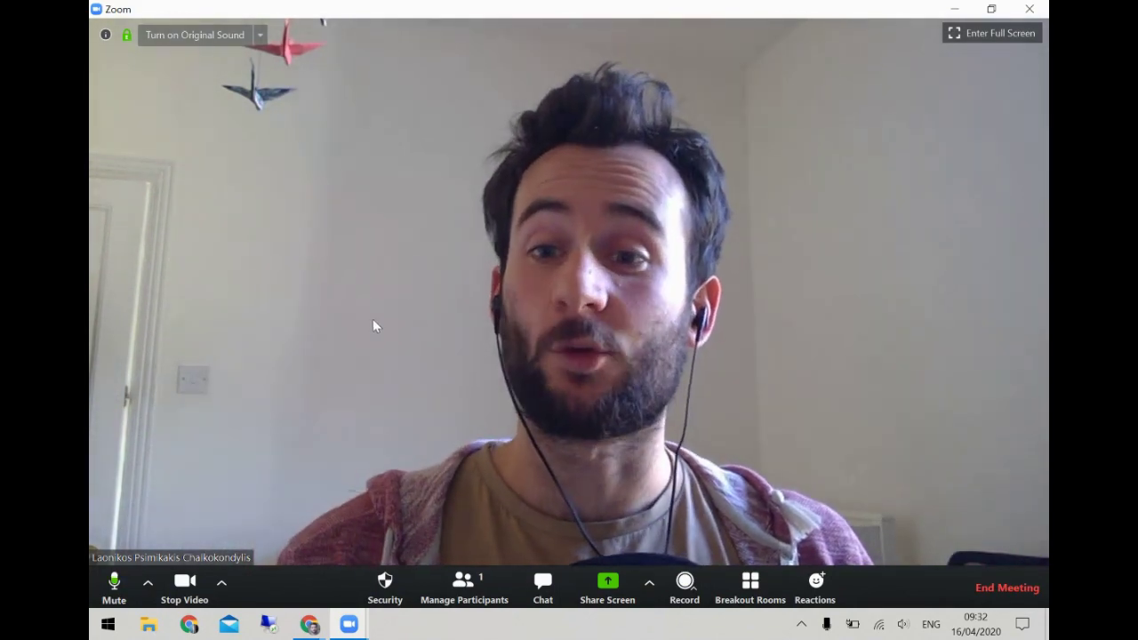
left_click(607, 587)
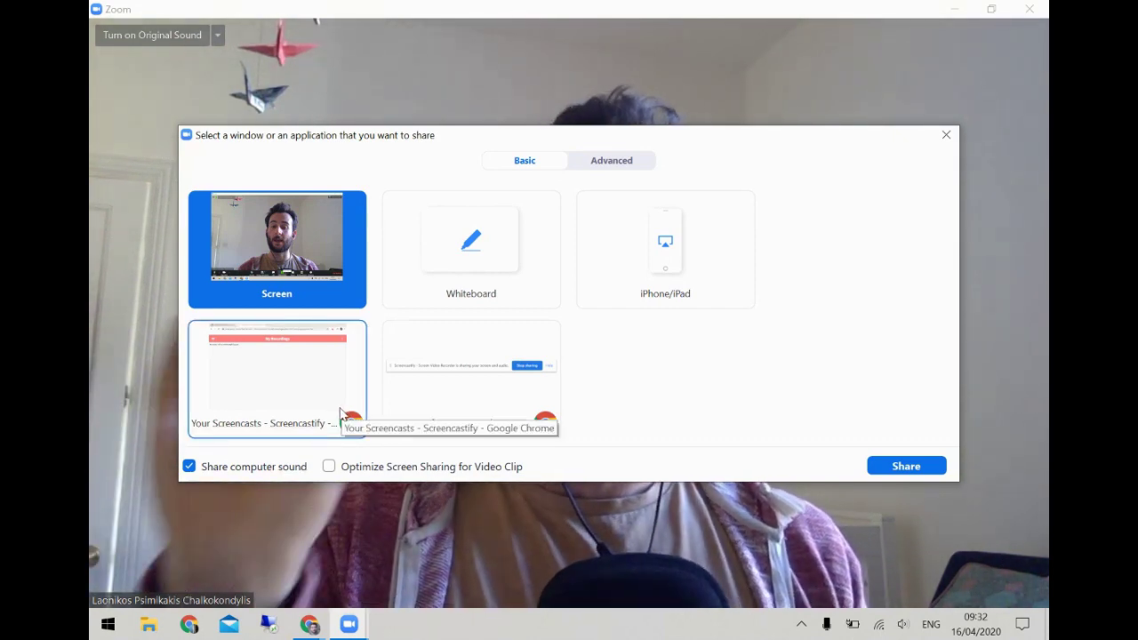
Move the share picker, minimize and restore the meeting, then reopen Share Screen.
left_click_drag(812, 138, 785, 287)
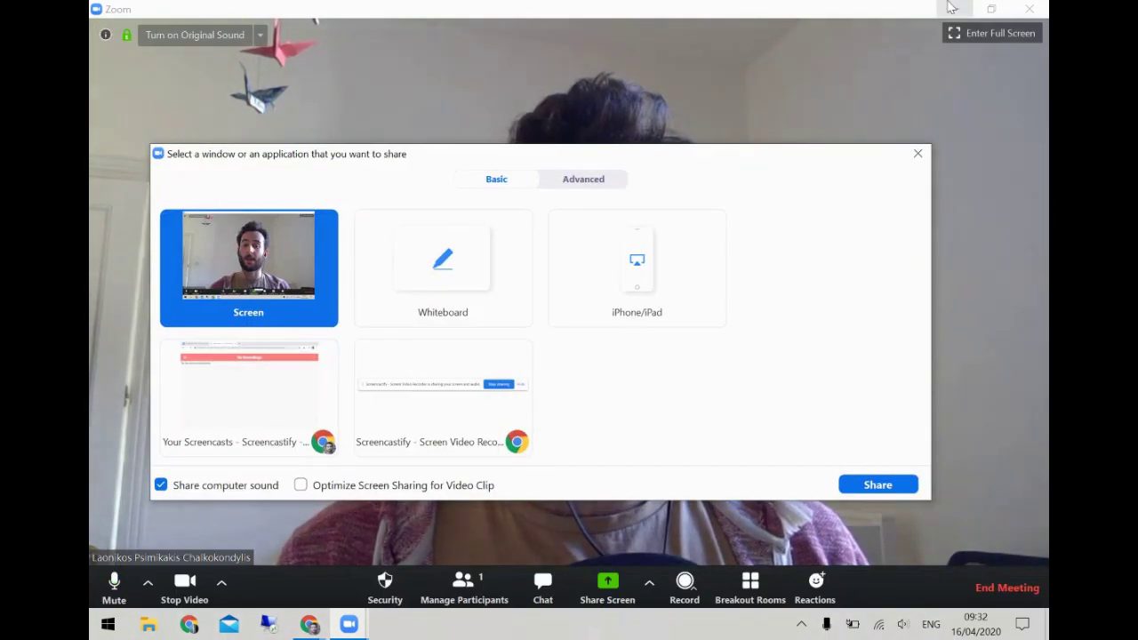
left_click(951, 7)
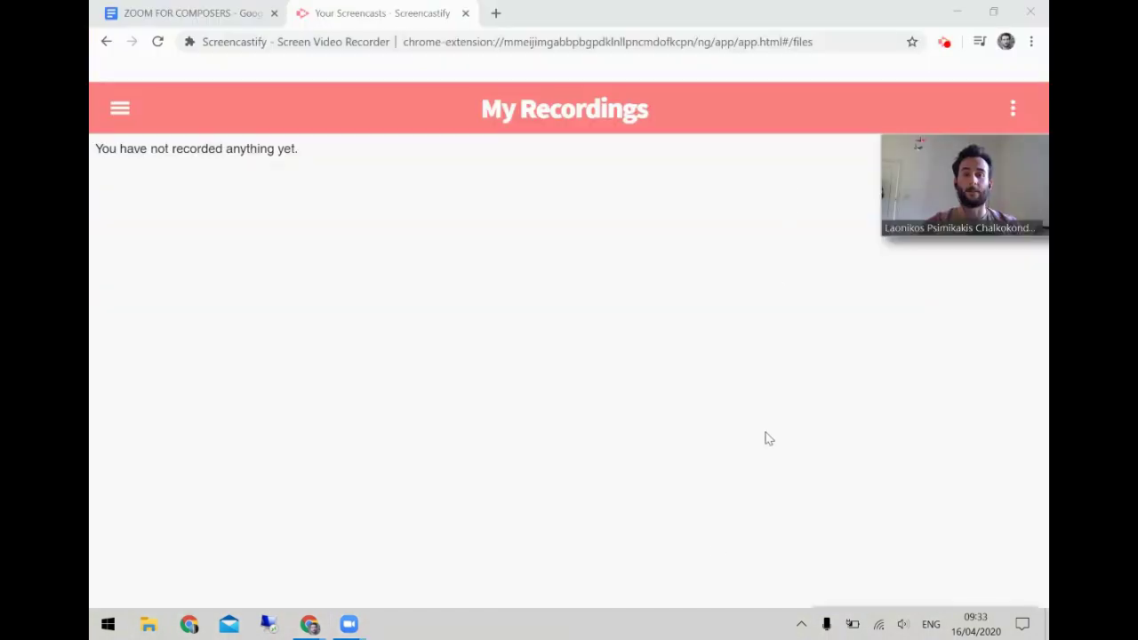
left_click(1038, 224)
left_click(608, 589)
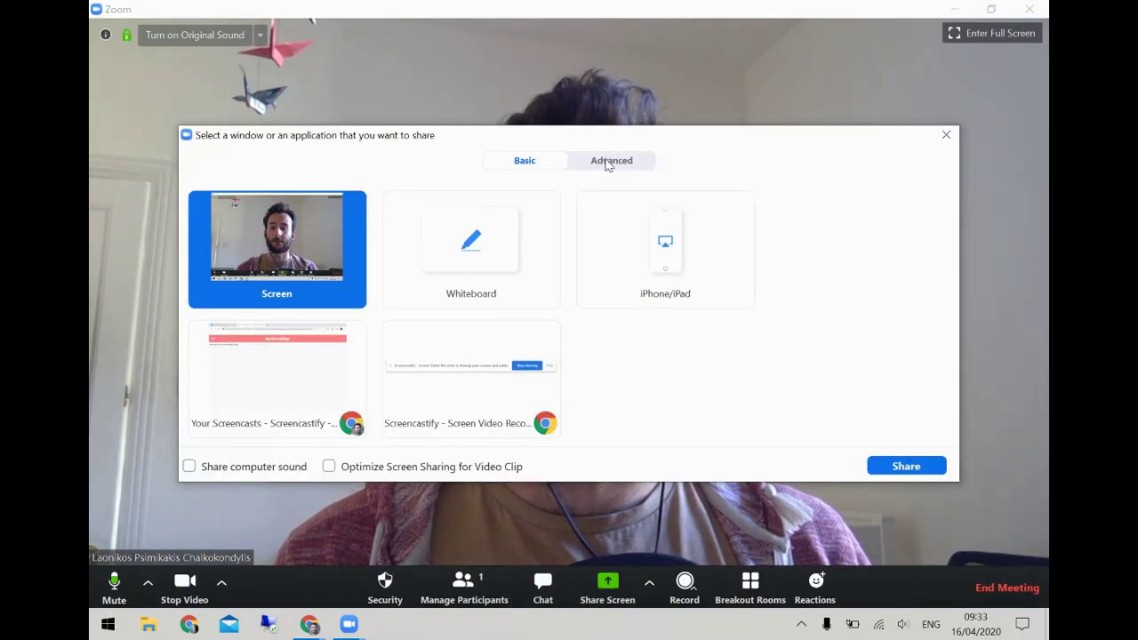
Share Music or Computer Sound Only from the Advanced sharing options.
left_click(608, 162)
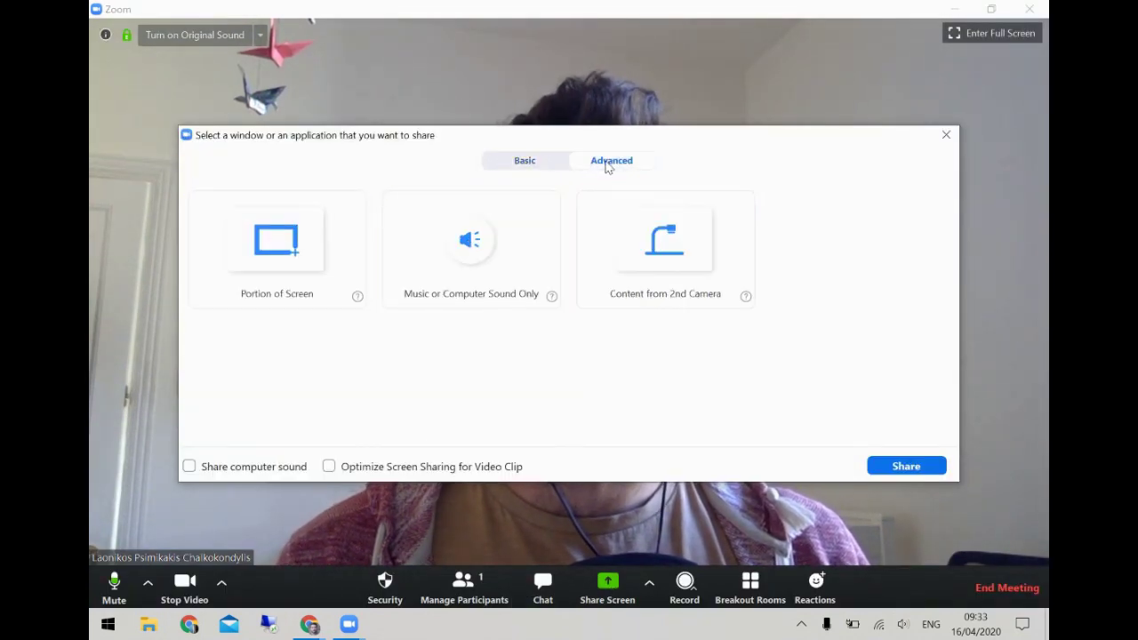
left_click(486, 255)
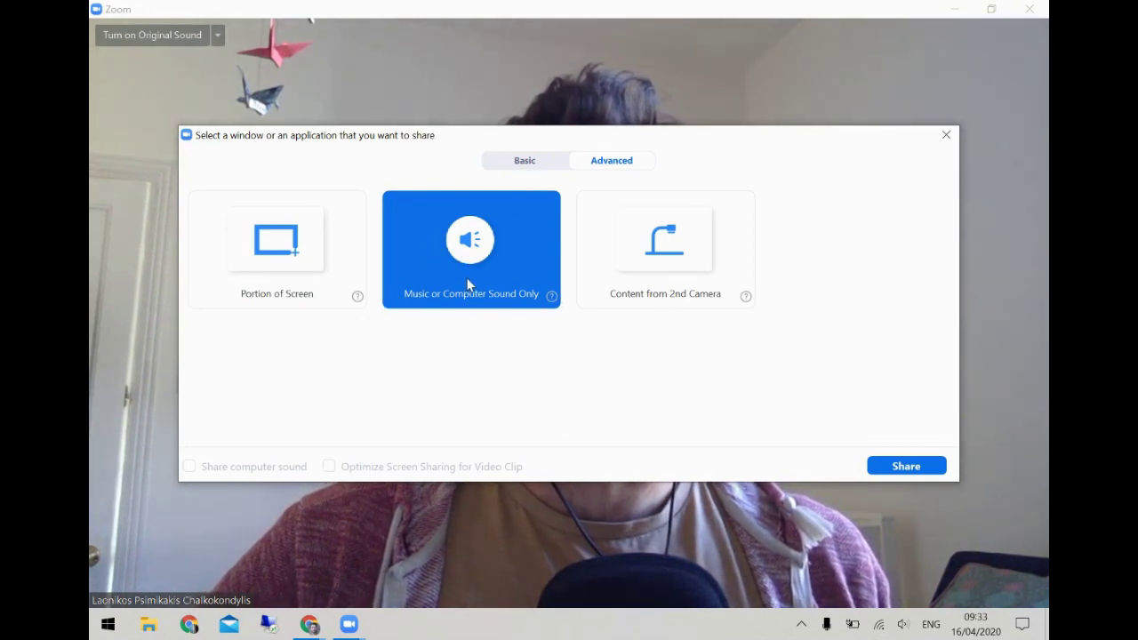
left_click(905, 467)
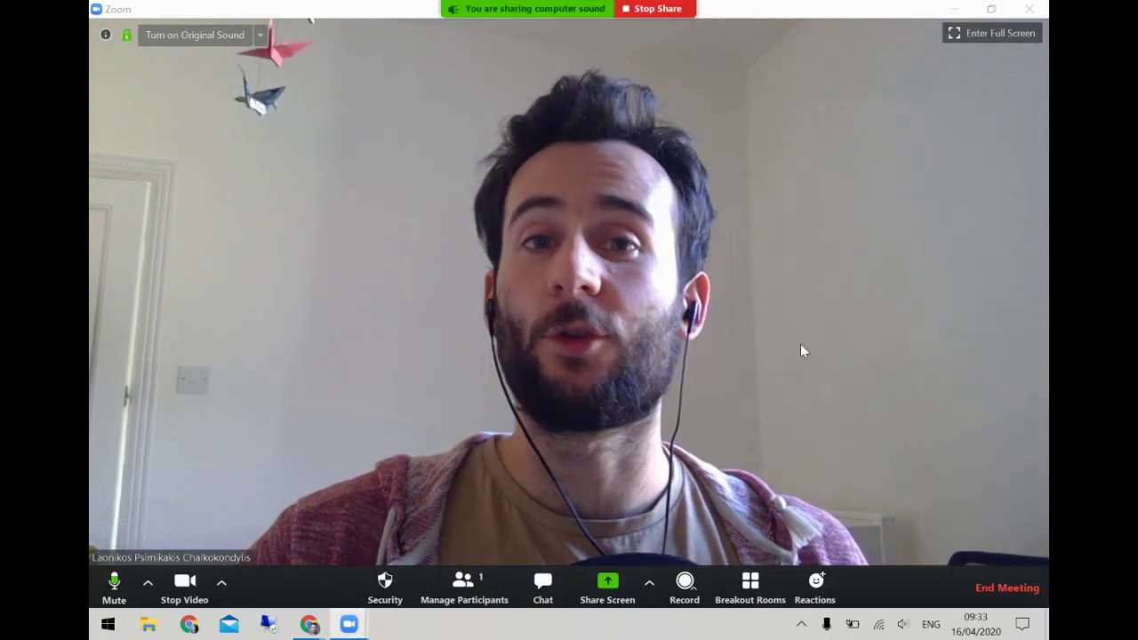